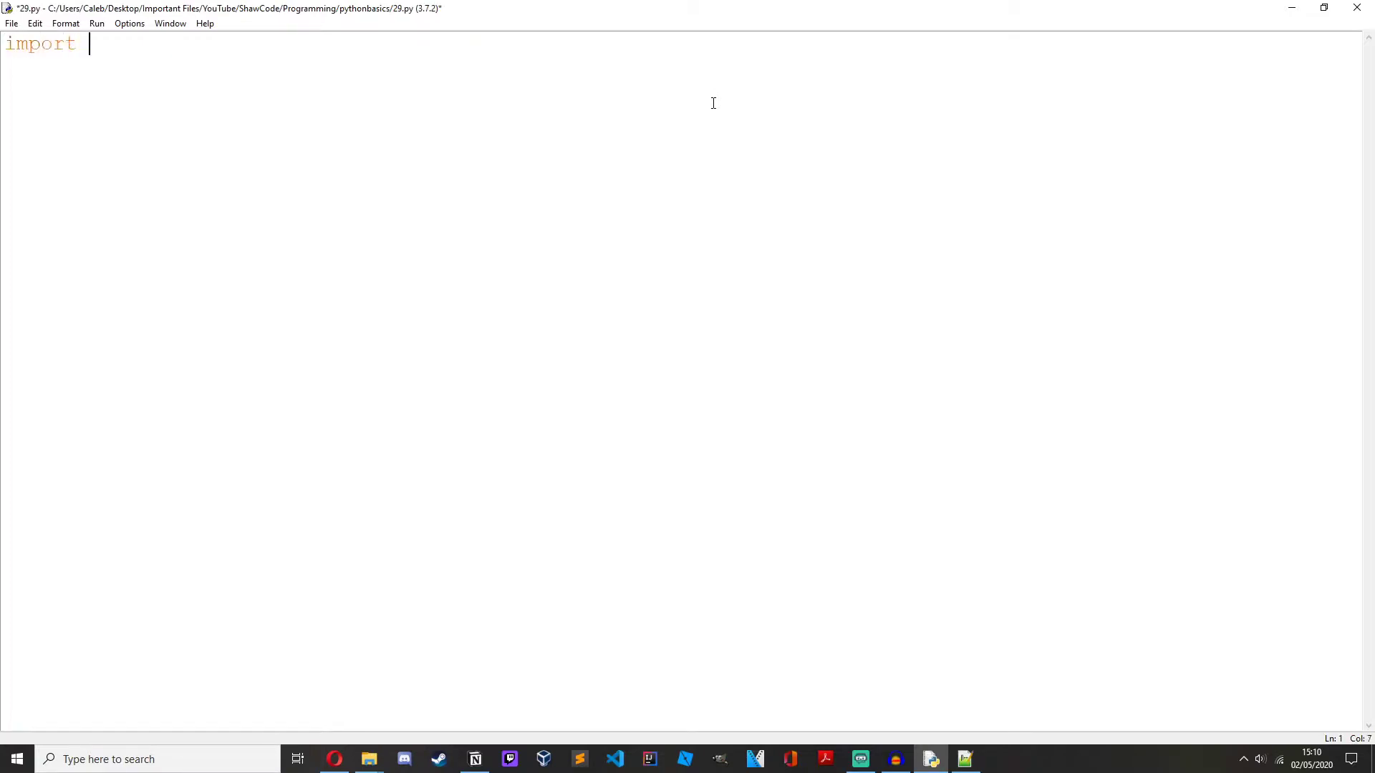
{"action": "type", "text": "csv"}
Step: Add the line with open('values.csv','r') as f: and start its indented body
{"action": "key", "text": "Return"}
{"action": "key", "text": "Return"}
{"action": "type", "text": "with open("}
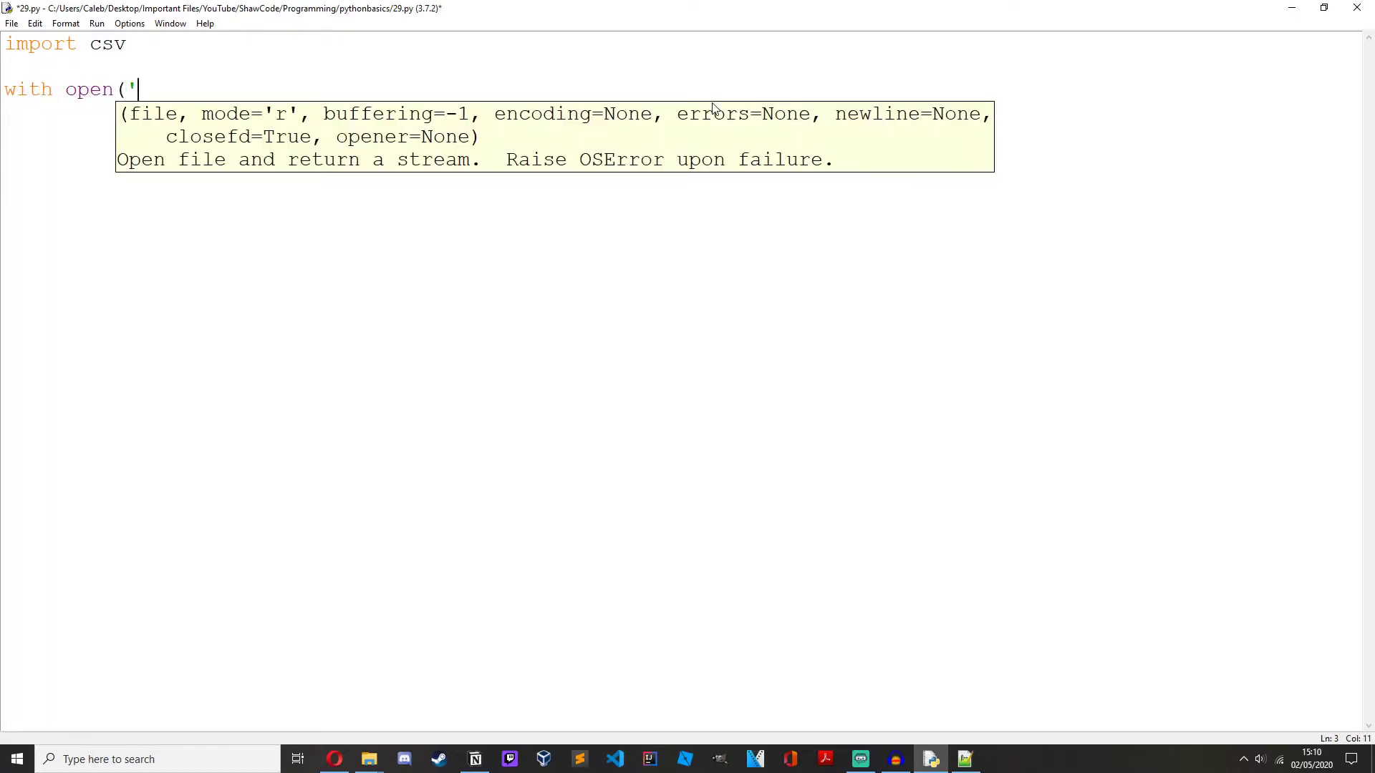
{"action": "left_click", "coordinate": [713, 107]}
{"action": "type", "text": "values"}
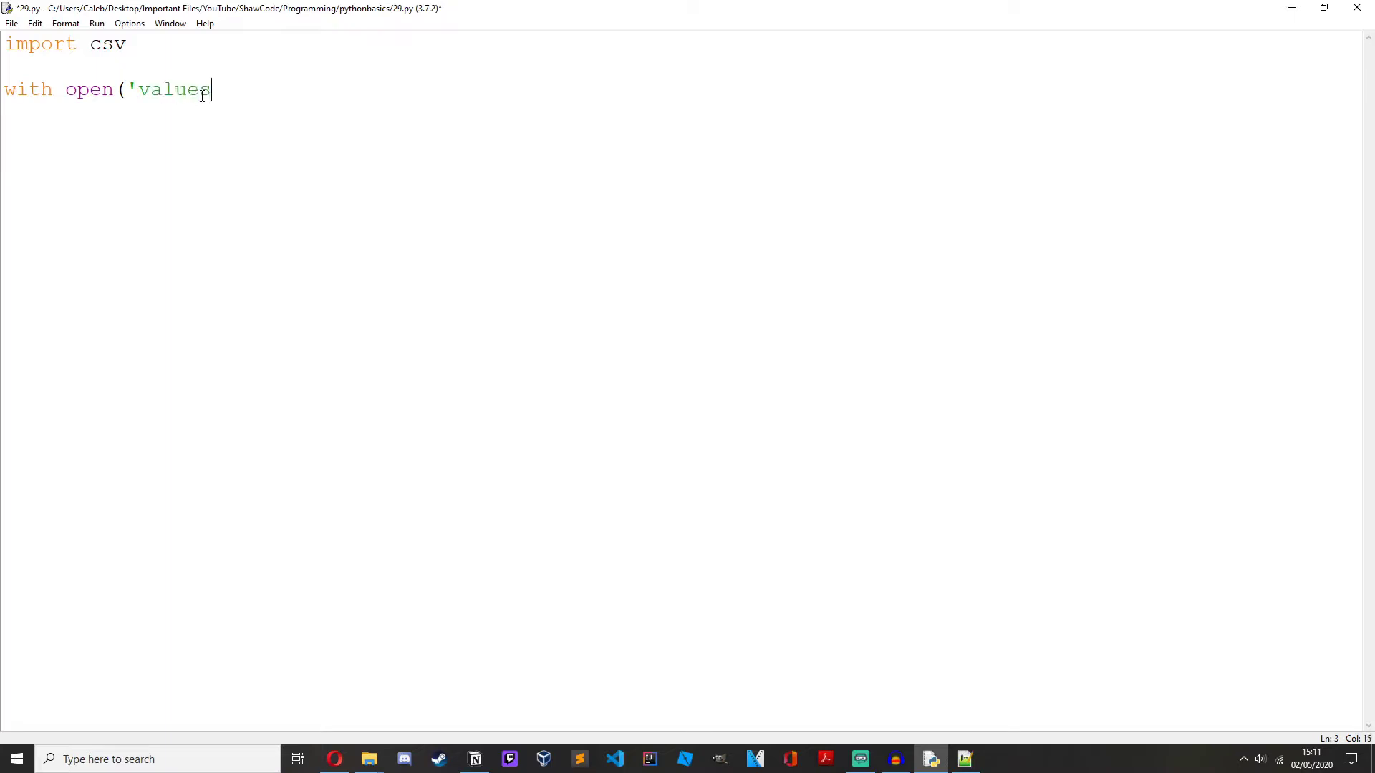
{"action": "type", "text": ".csv', "}
{"action": "type", "text": "'r'"}
{"action": "type", "text": ") as d"}
{"action": "key", "text": "BackSpace"}
{"action": "type", "text": "f:"}
{"action": "key", "text": "Return"}
Step: Highlight the variable f and the open('values.csv','r') call to explain them
{"action": "double_click", "coordinate": [388, 90]}
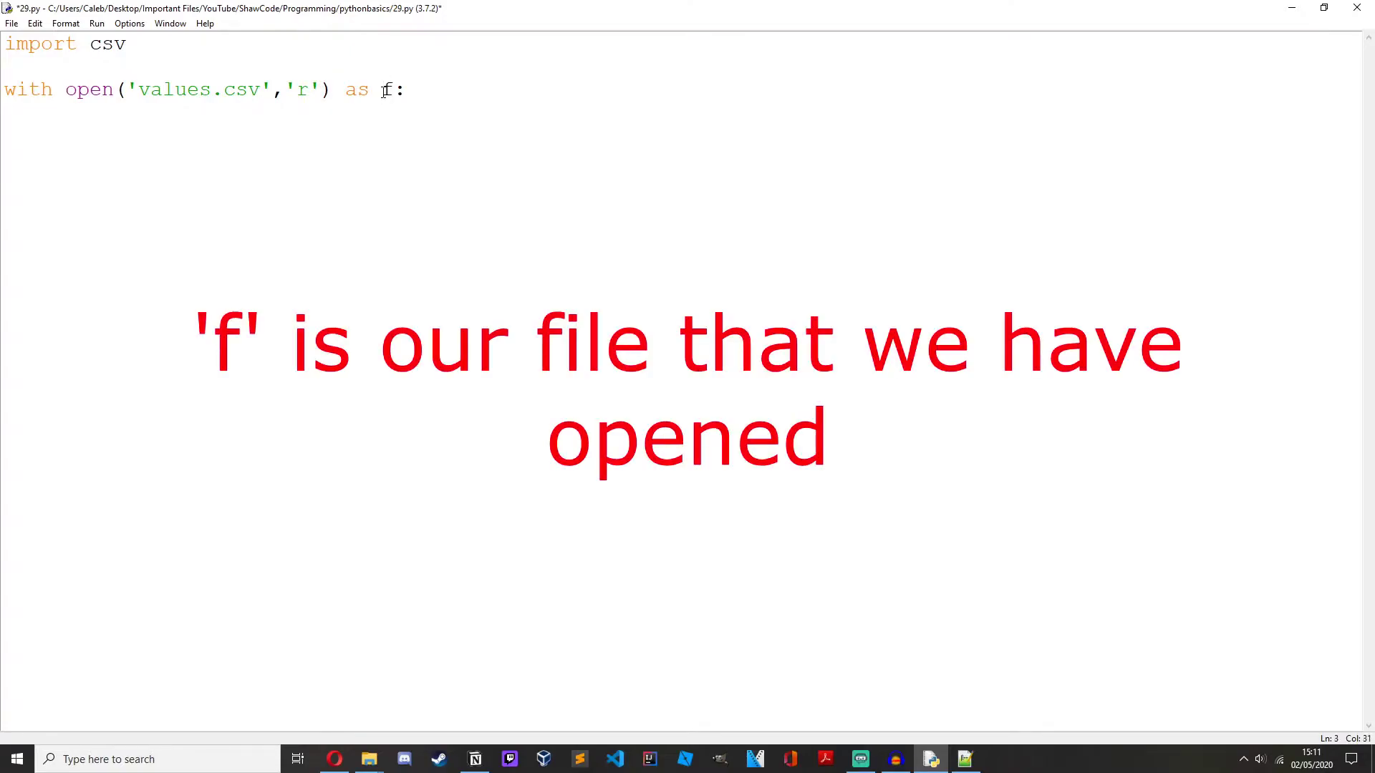
{"action": "left_click_drag", "start_coordinate": [65, 89], "coordinate": [336, 90]}
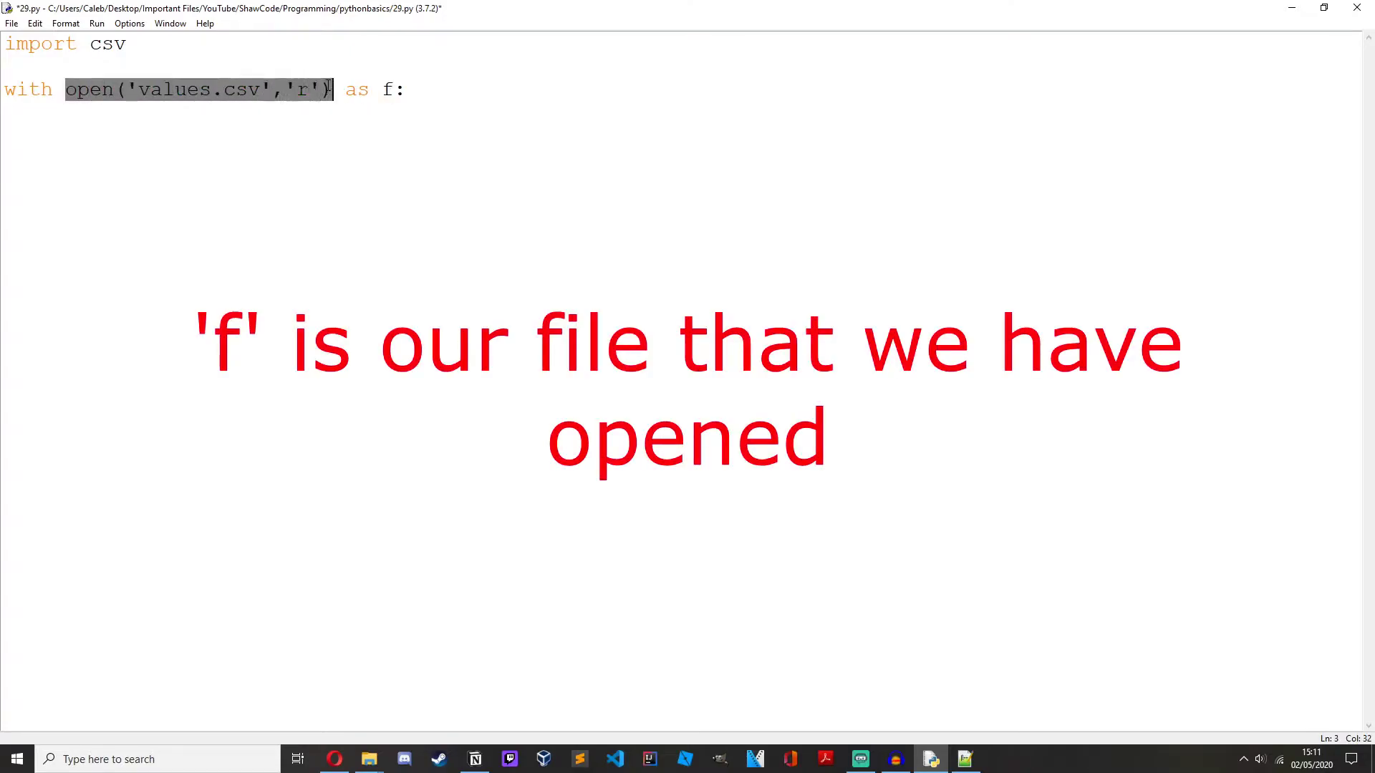
{"action": "left_click", "coordinate": [255, 116]}
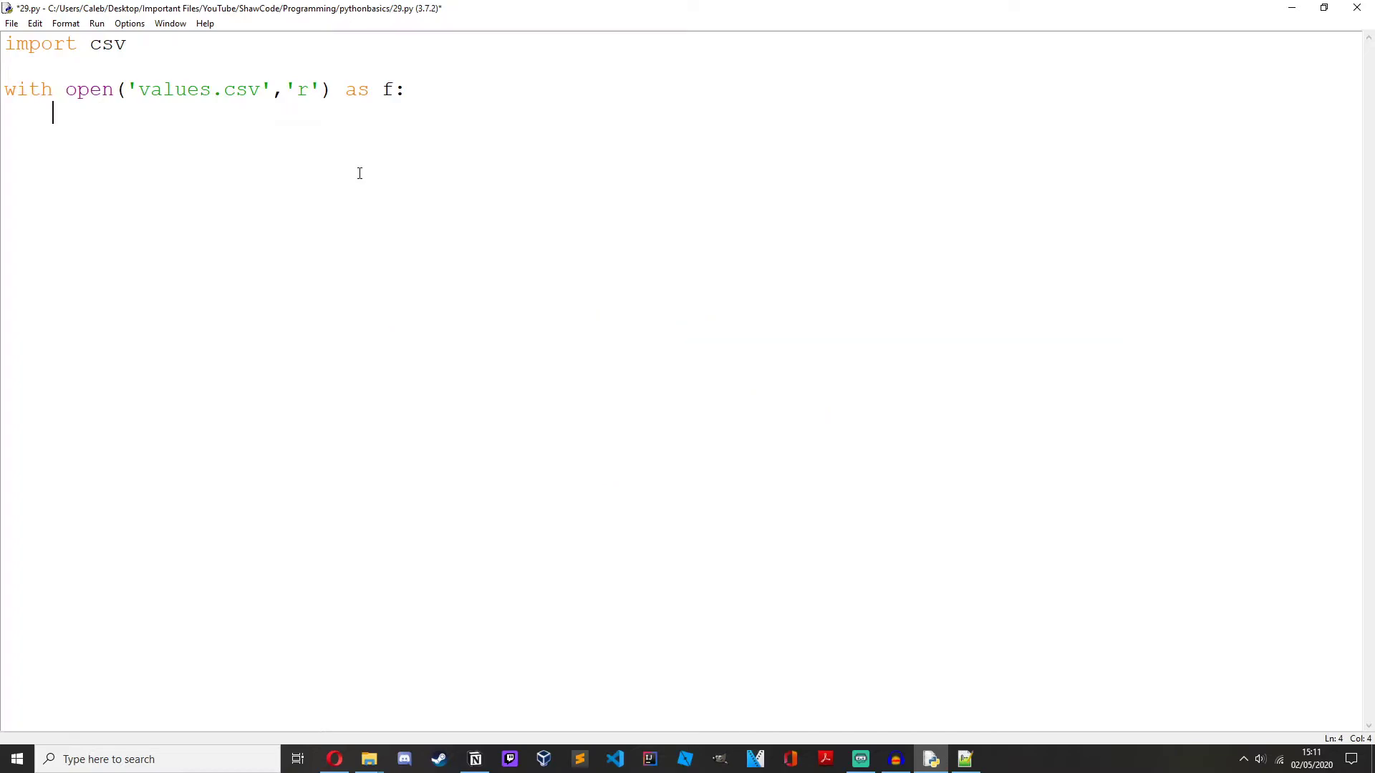
{"action": "type", "text": "CS"}
Step: Write CSVread = csv.reader(f, delimiter=',') and a for loop printing each line
{"action": "key", "text": "BackSpace"}
{"action": "key", "text": "BackSpace"}
{"action": "type", "text": "CVSread "}
{"action": "type", "text": "= csv.reader()"}
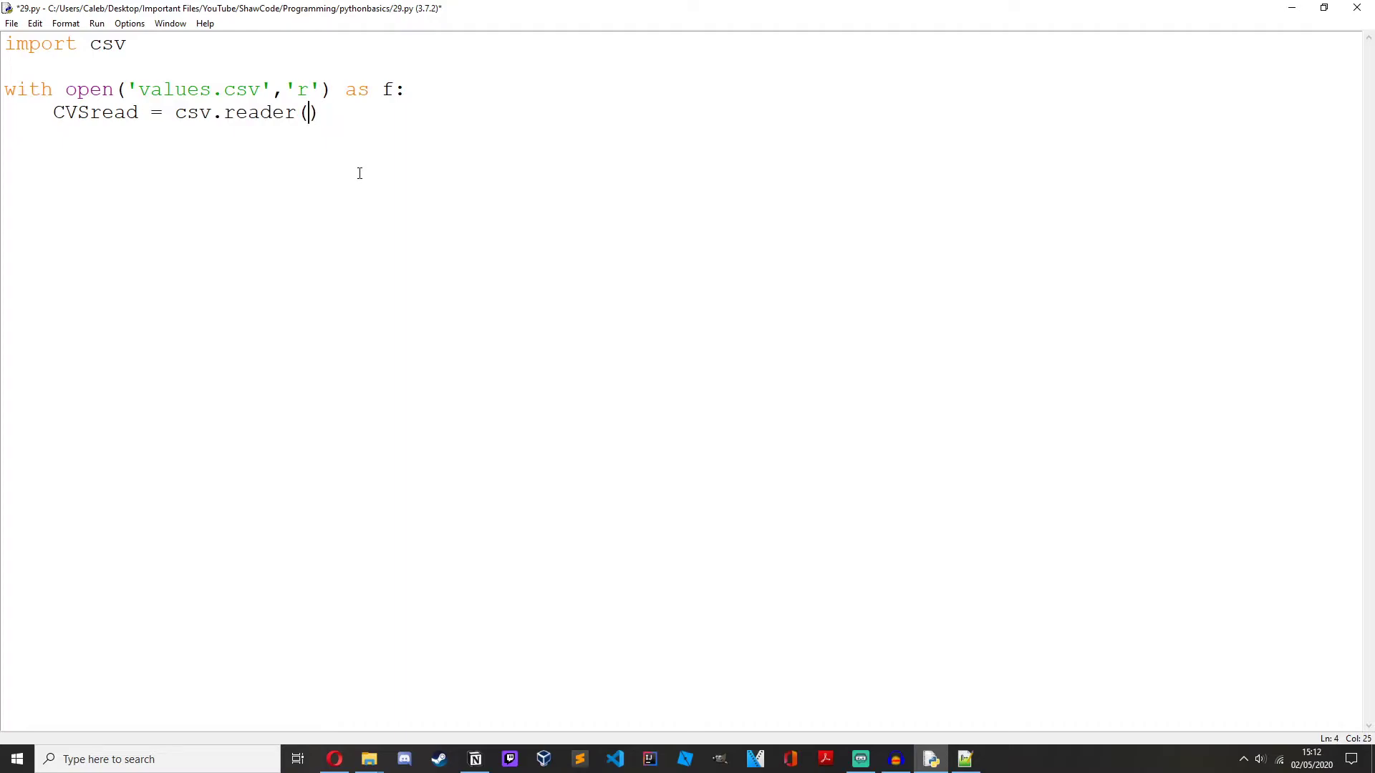
{"action": "type", "text": "f"}
{"action": "type", "text": ", '"}
{"action": "type", "text": ",'"}
{"action": "key", "text": "Return"}
{"action": "type", "text": "for line in CSVR"}
{"action": "key", "text": "BackSpace"}
{"action": "type", "text": "read:"}
{"action": "key", "text": "Return"}
{"action": "type", "text": "print(line"}
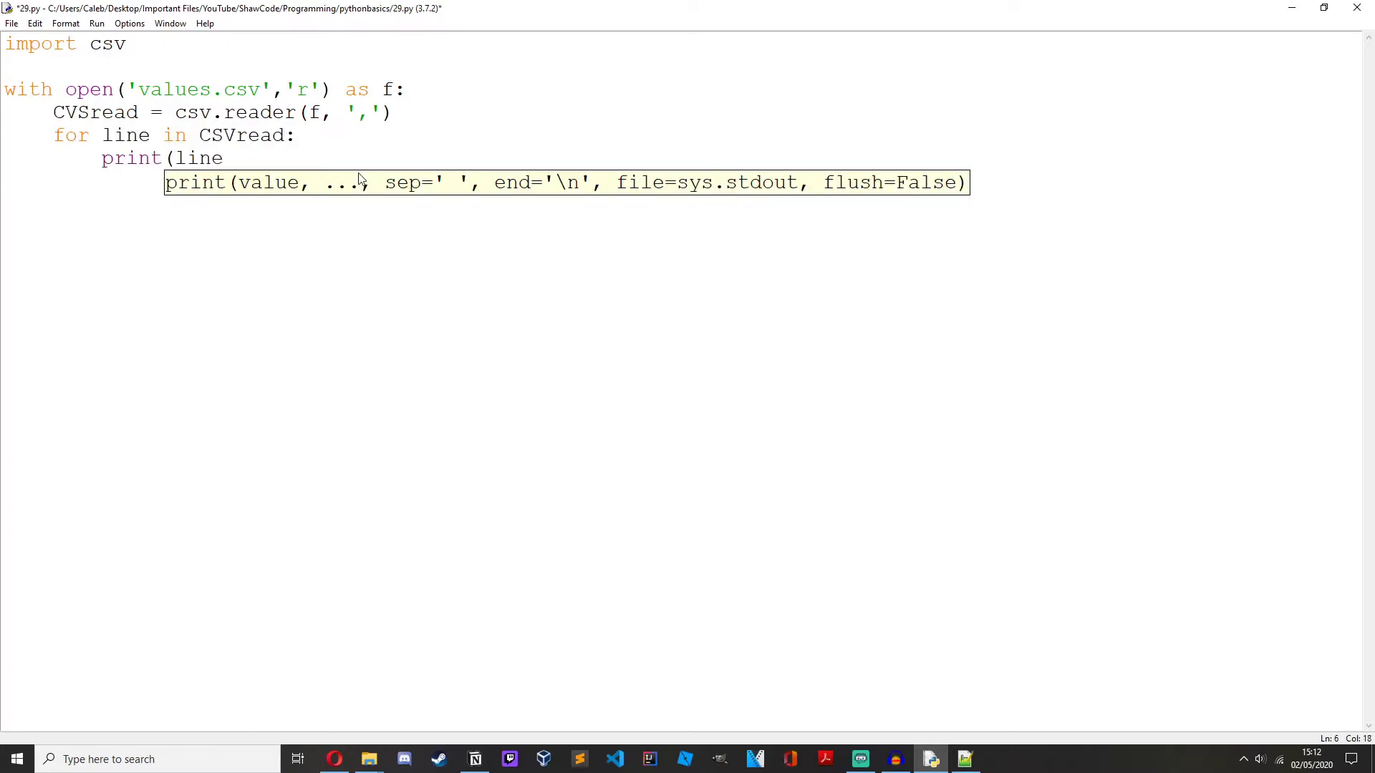
{"action": "type", "text": ")"}
Step: Fix the CVSread misspelling, explain the delimiter argument, then save and run the script
{"action": "key", "text": "BackSpace"}
{"action": "key", "text": "BackSpace"}
{"action": "type", "text": "V"}
{"action": "key", "text": "Left"}
{"action": "type", "text": "S"}
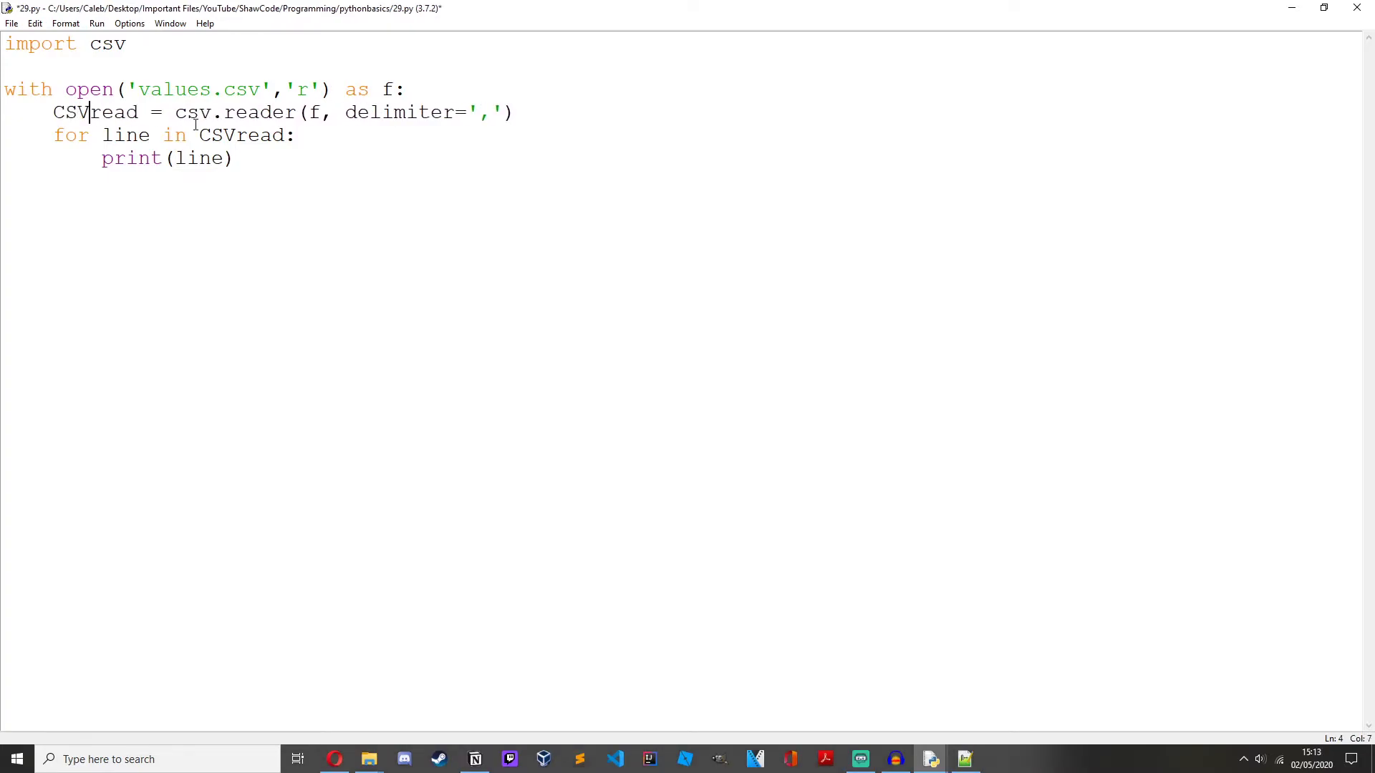
{"action": "key", "text": "ctrl+s"}
{"action": "left_click_drag", "start_coordinate": [342, 112], "coordinate": [471, 112]}
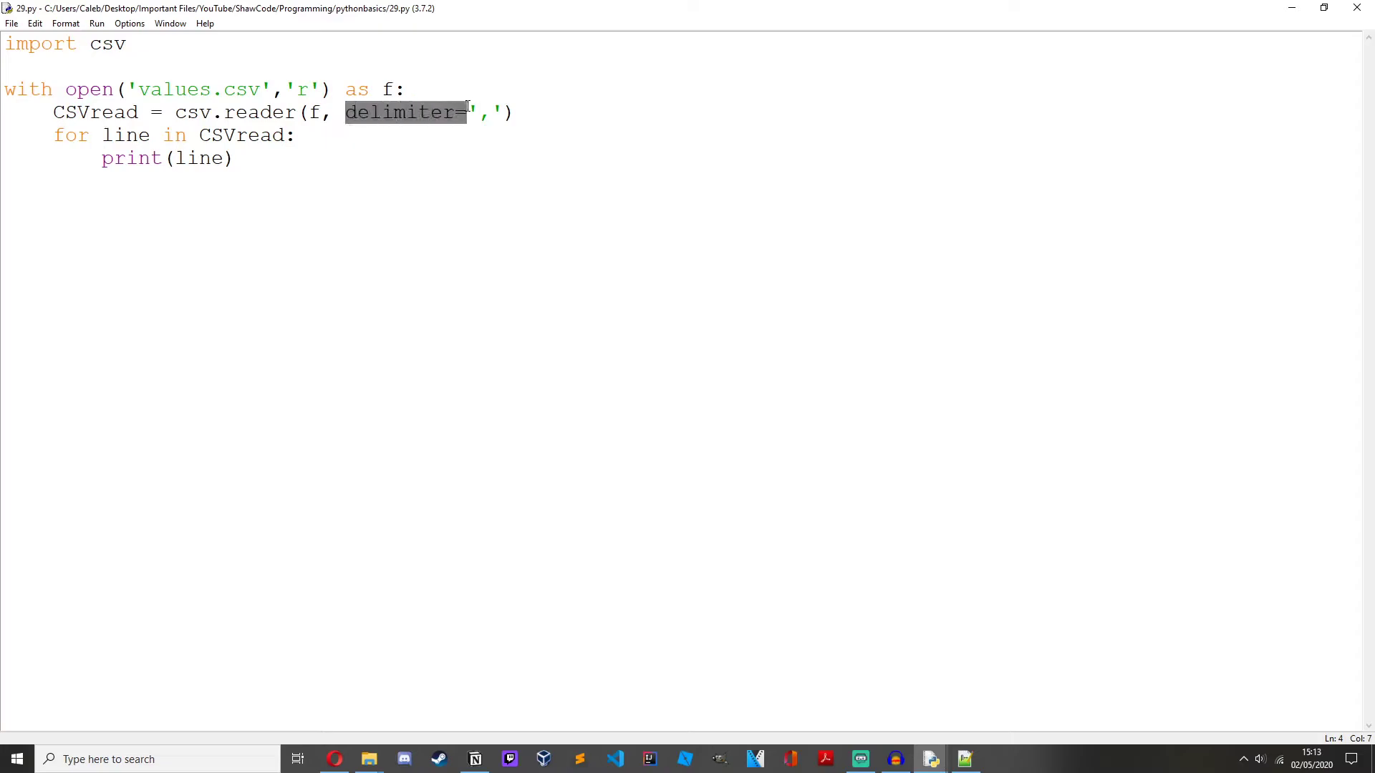
{"action": "left_click", "coordinate": [436, 180]}
{"action": "key", "text": "F5"}
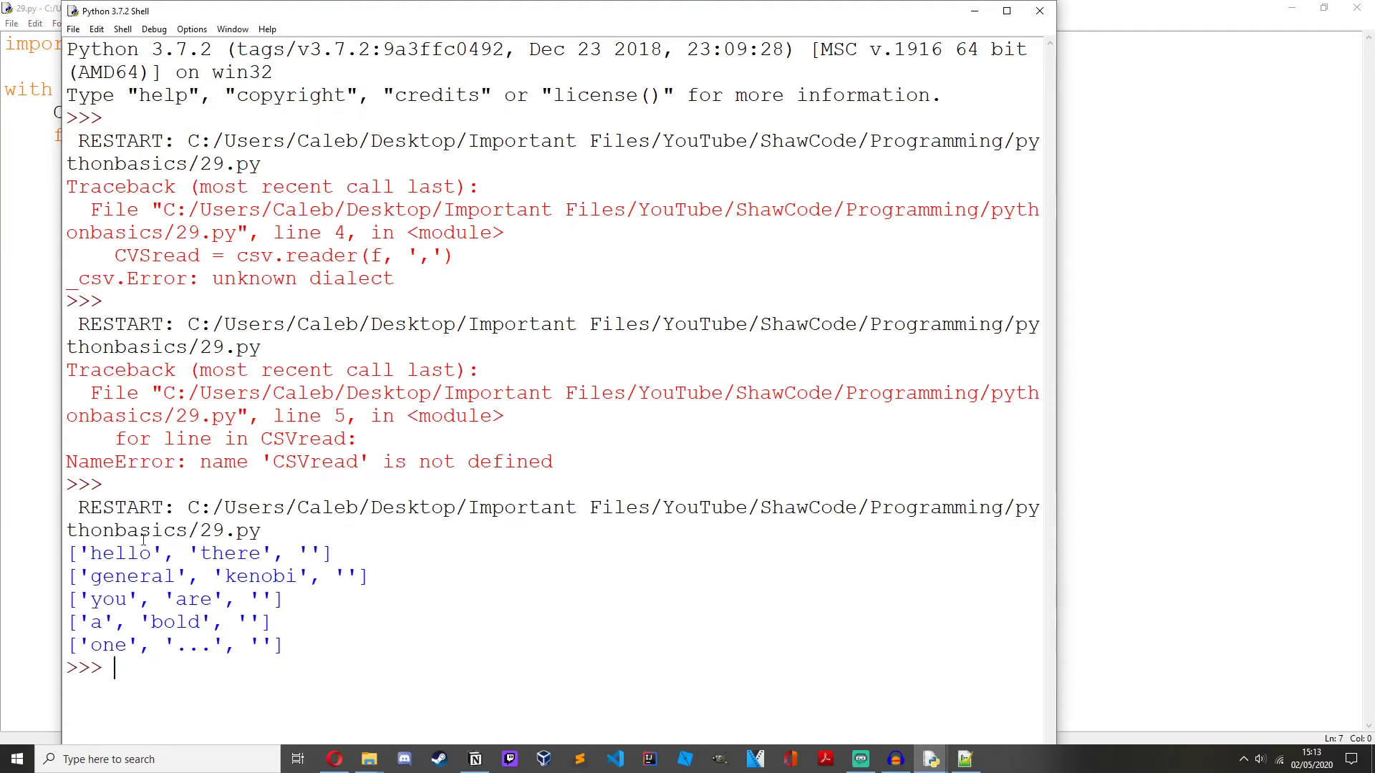
Step: Point out the printed rows in the shell, including the empty item in the first row
{"action": "left_click_drag", "start_coordinate": [74, 550], "coordinate": [288, 551]}
{"action": "left_click_drag", "start_coordinate": [62, 572], "coordinate": [414, 600]}
{"action": "mouse_move", "coordinate": [180, 622]}
{"action": "left_mouse_down"}
{"action": "mouse_move", "coordinate": [307, 622]}
{"action": "mouse_move", "coordinate": [347, 645]}
{"action": "left_mouse_up"}
{"action": "left_click_drag", "start_coordinate": [177, 667], "coordinate": [327, 668]}
{"action": "left_click", "coordinate": [383, 667]}
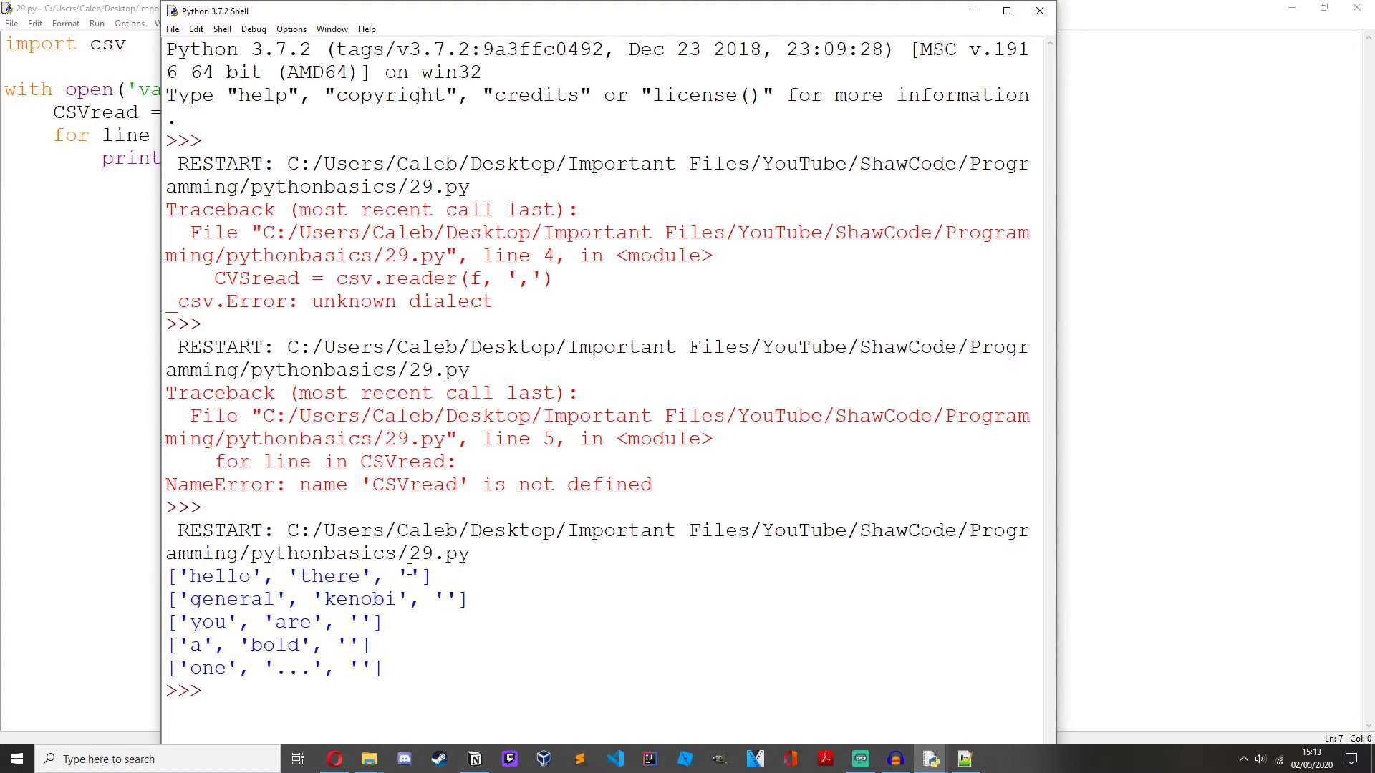
{"action": "left_click_drag", "start_coordinate": [398, 576], "coordinate": [423, 576]}
Step: Delete the trailing comma from every line of values.csv in Notepad++
{"action": "left_click", "coordinate": [963, 759]}
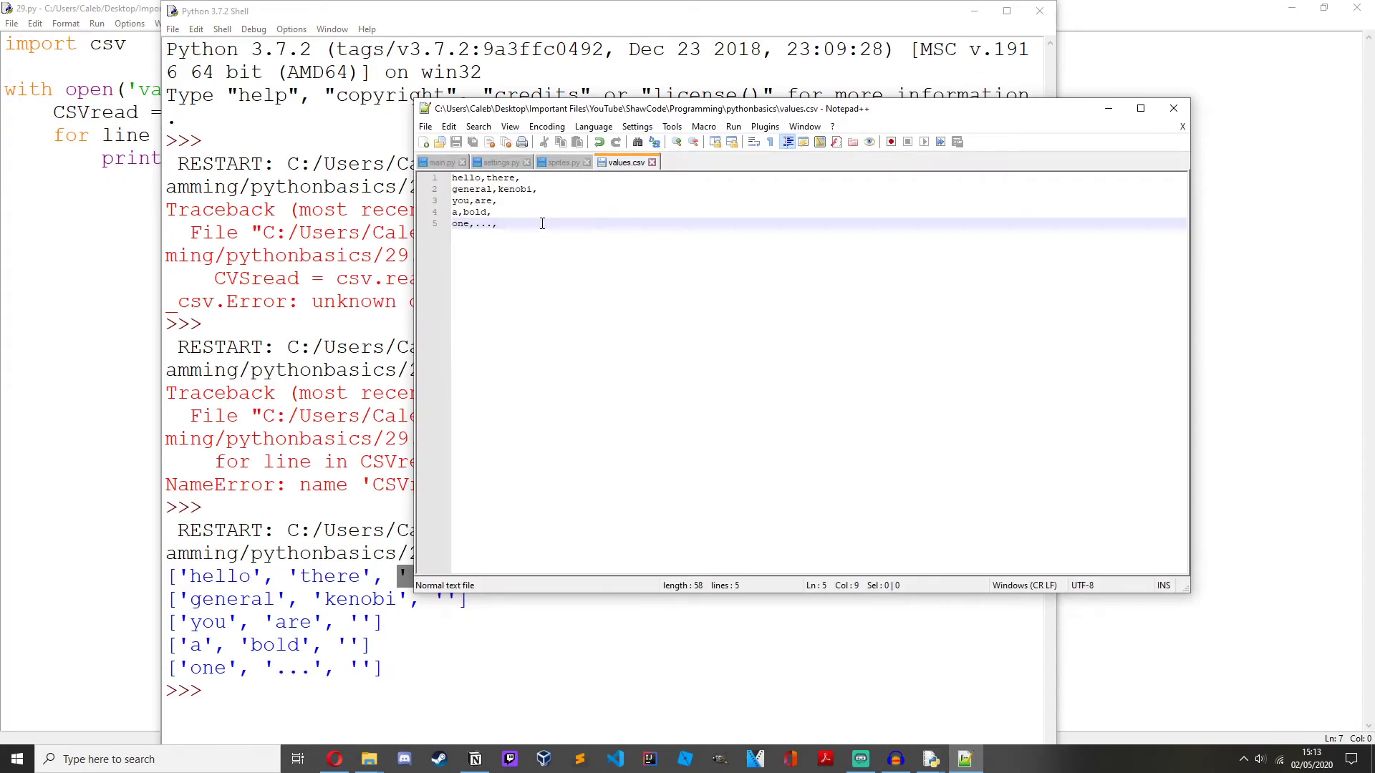
{"action": "key", "text": "BackSpace"}
{"action": "key", "text": "Up"}
{"action": "key", "text": "BackSpace"}
{"action": "key", "text": "Up"}
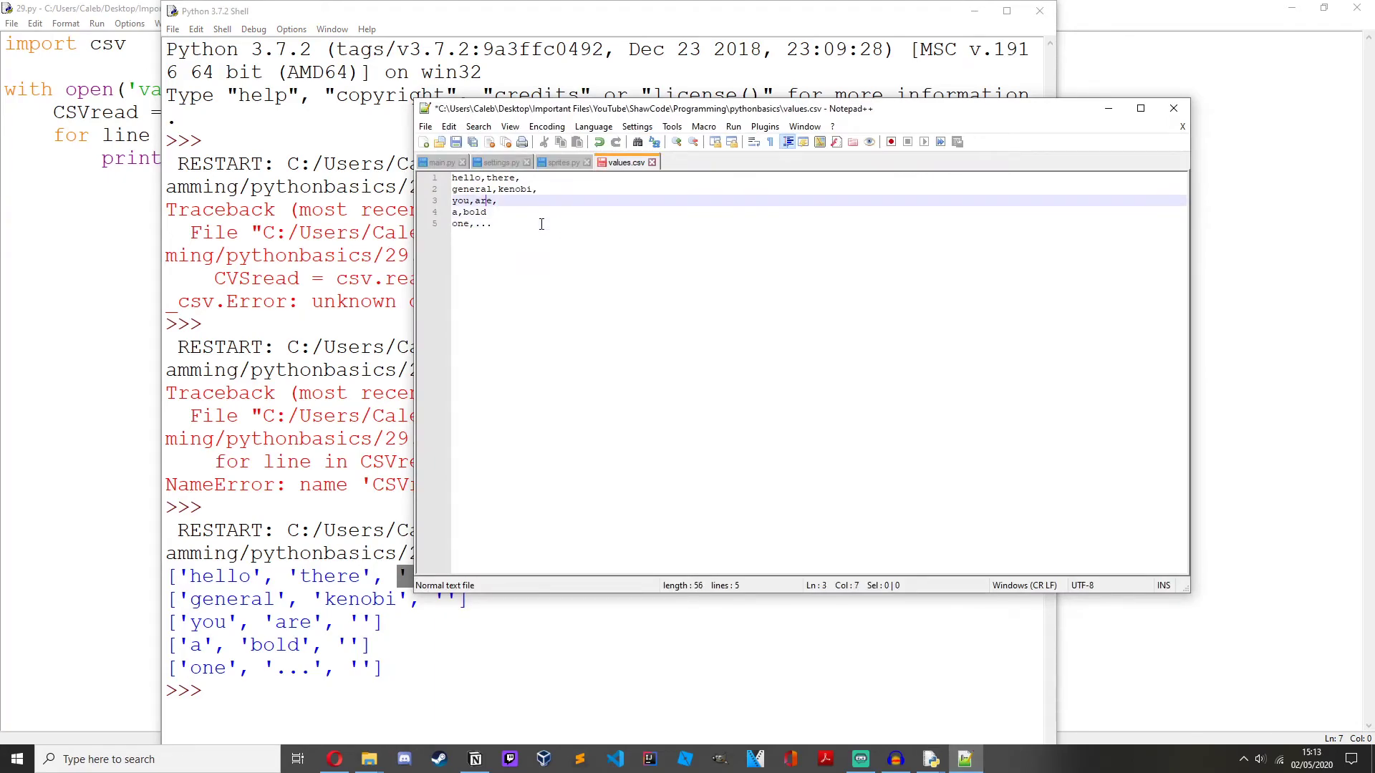
{"action": "key", "text": "End"}
{"action": "key", "text": "BackSpace"}
{"action": "key", "text": "Up"}
{"action": "key", "text": "End"}
{"action": "key", "text": "Left"}
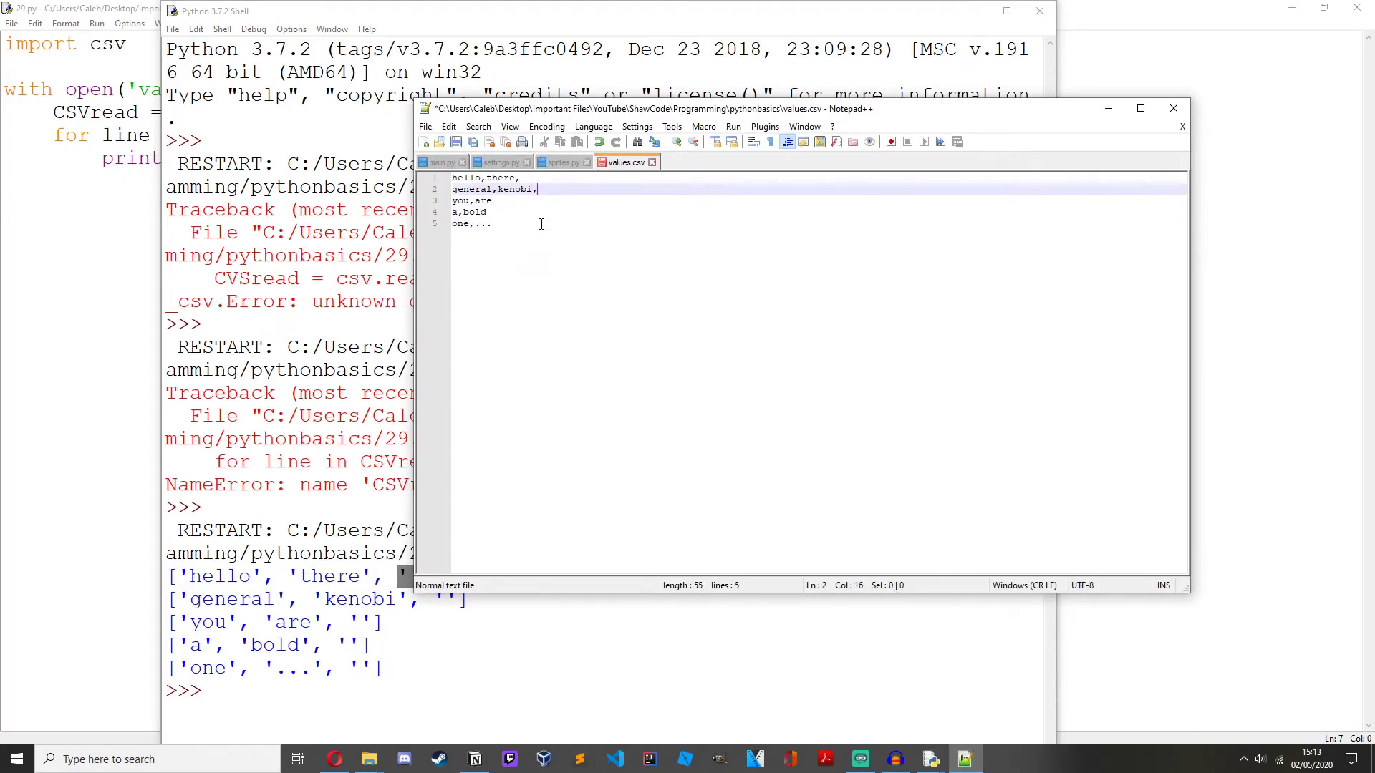
{"action": "key", "text": "BackSpace"}
{"action": "key", "text": "Up"}
{"action": "key", "text": "BackSpace"}
Step: Save values.csv, rerun 29.py, and check the first row's items
{"action": "key", "text": "ctrl+s"}
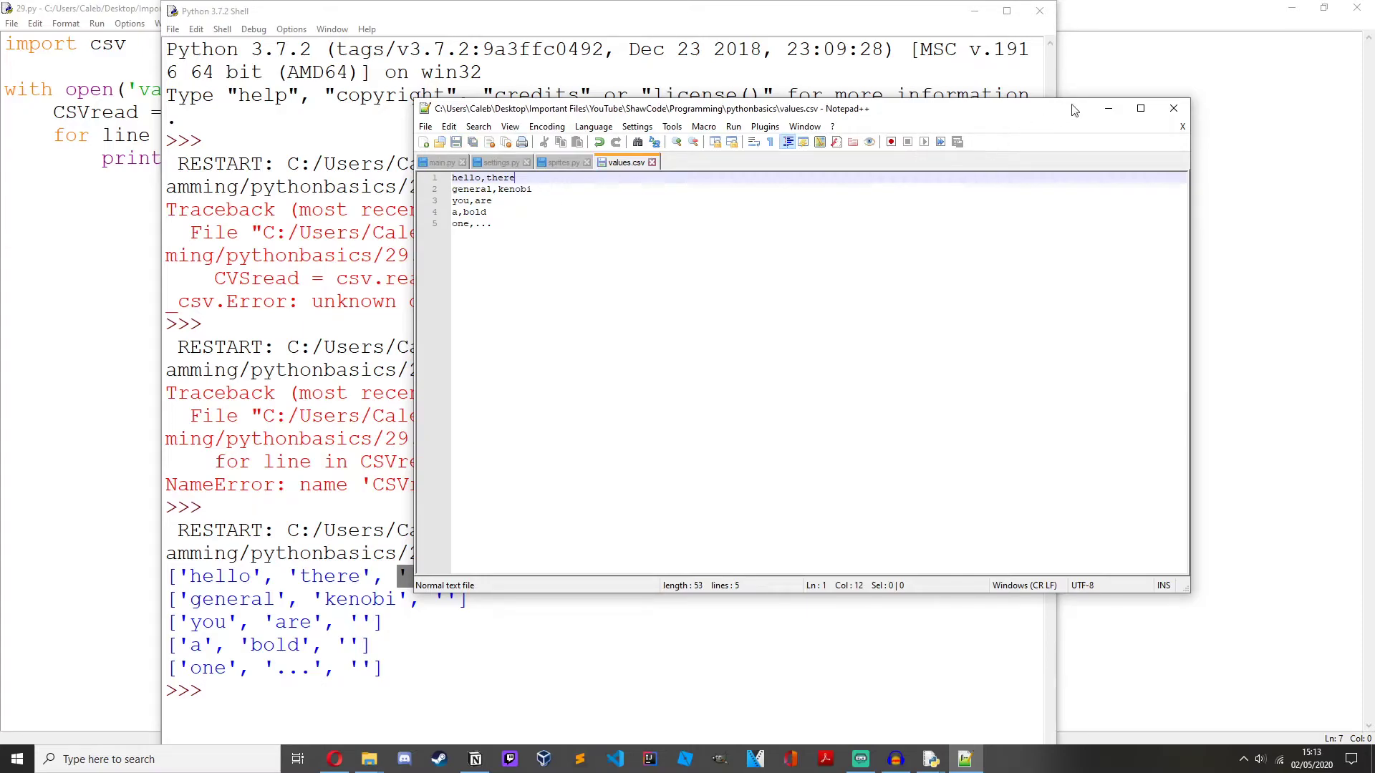
{"action": "left_click", "coordinate": [1108, 108]}
{"action": "key", "text": "F5"}
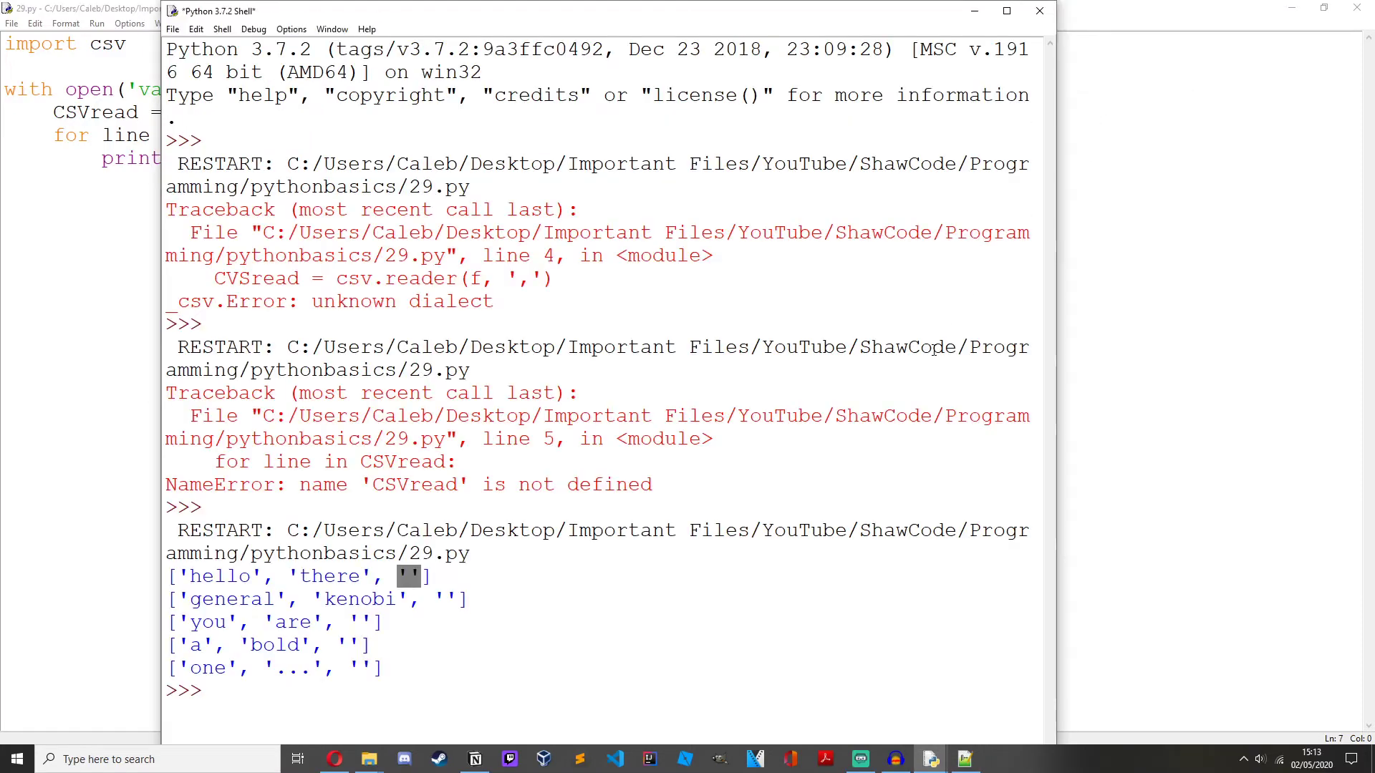
{"action": "mouse_move", "coordinate": [22, 605]}
{"action": "left_mouse_down"}
{"action": "mouse_move", "coordinate": [178, 604]}
{"action": "mouse_move", "coordinate": [22, 649]}
{"action": "left_mouse_up"}
{"action": "left_click", "coordinate": [81, 715]}
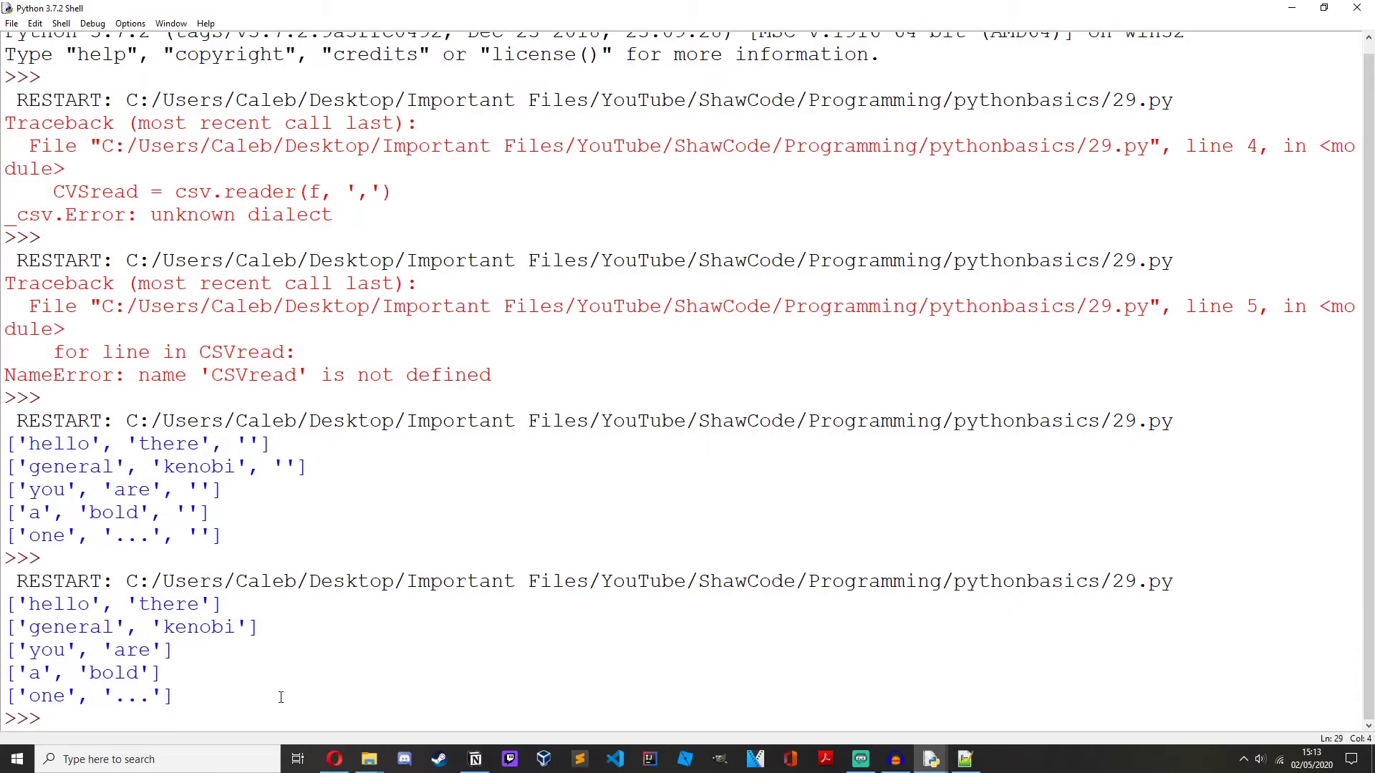
{"action": "left_click", "coordinate": [200, 535]}
{"action": "left_click", "coordinate": [244, 445]}
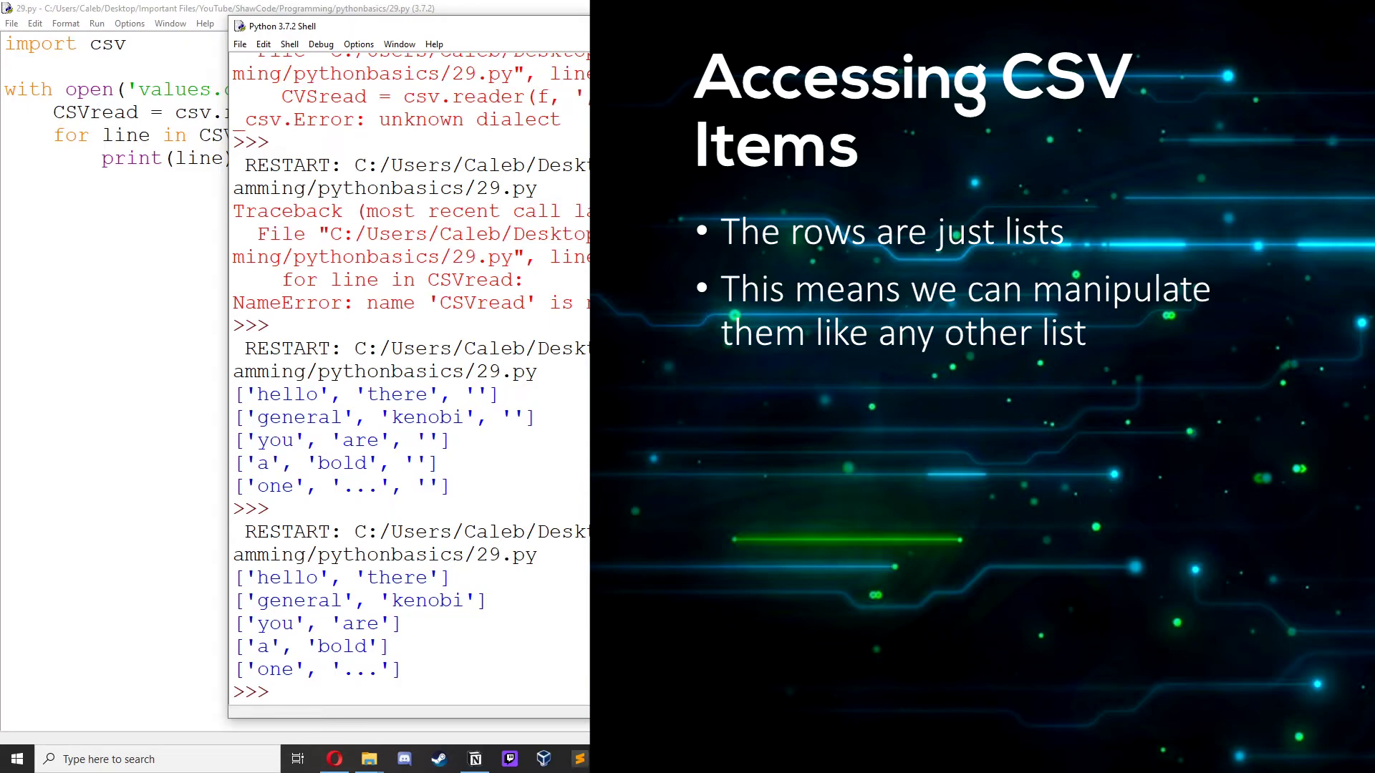
Step: Add myList = [] below the CSVread line and save the script
{"action": "key", "text": "alt+Tab"}
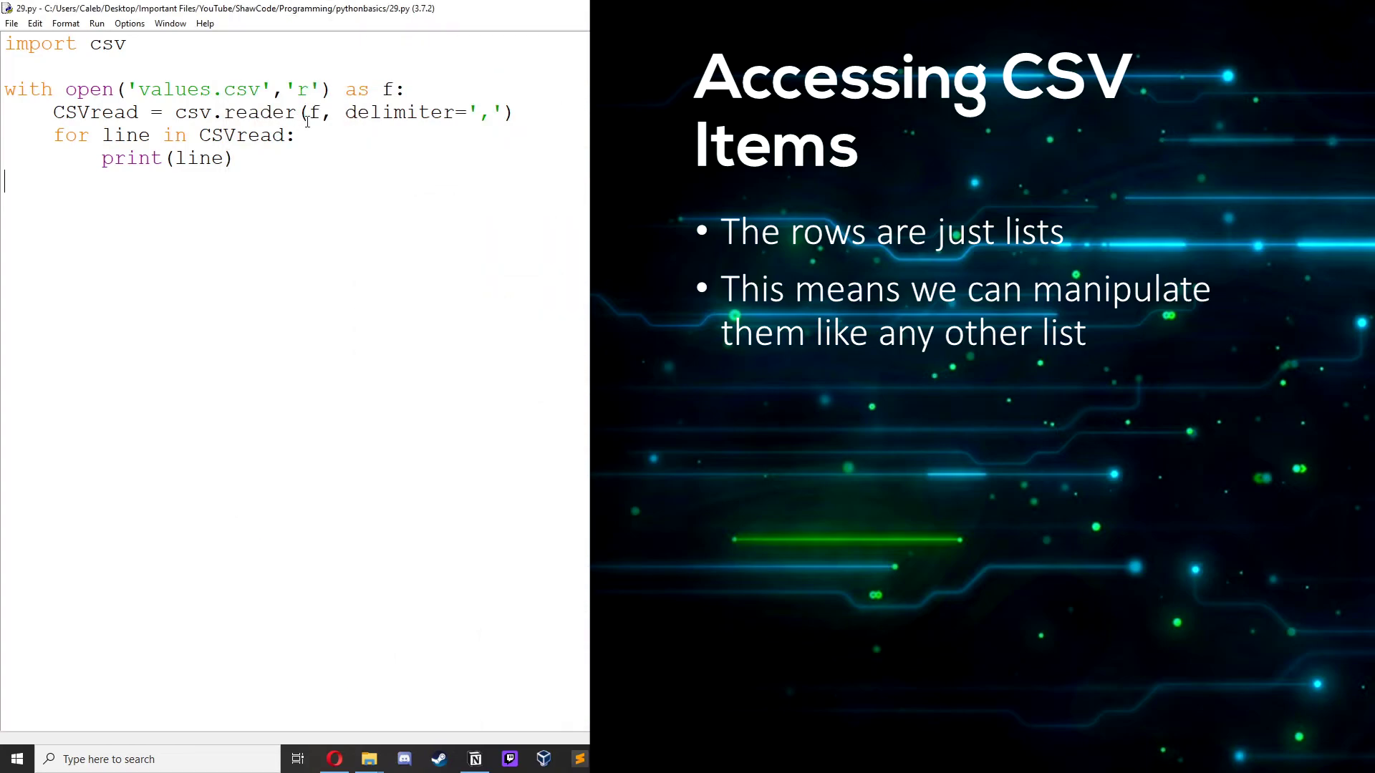
{"action": "left_click", "coordinate": [558, 108]}
{"action": "key", "text": "Return"}
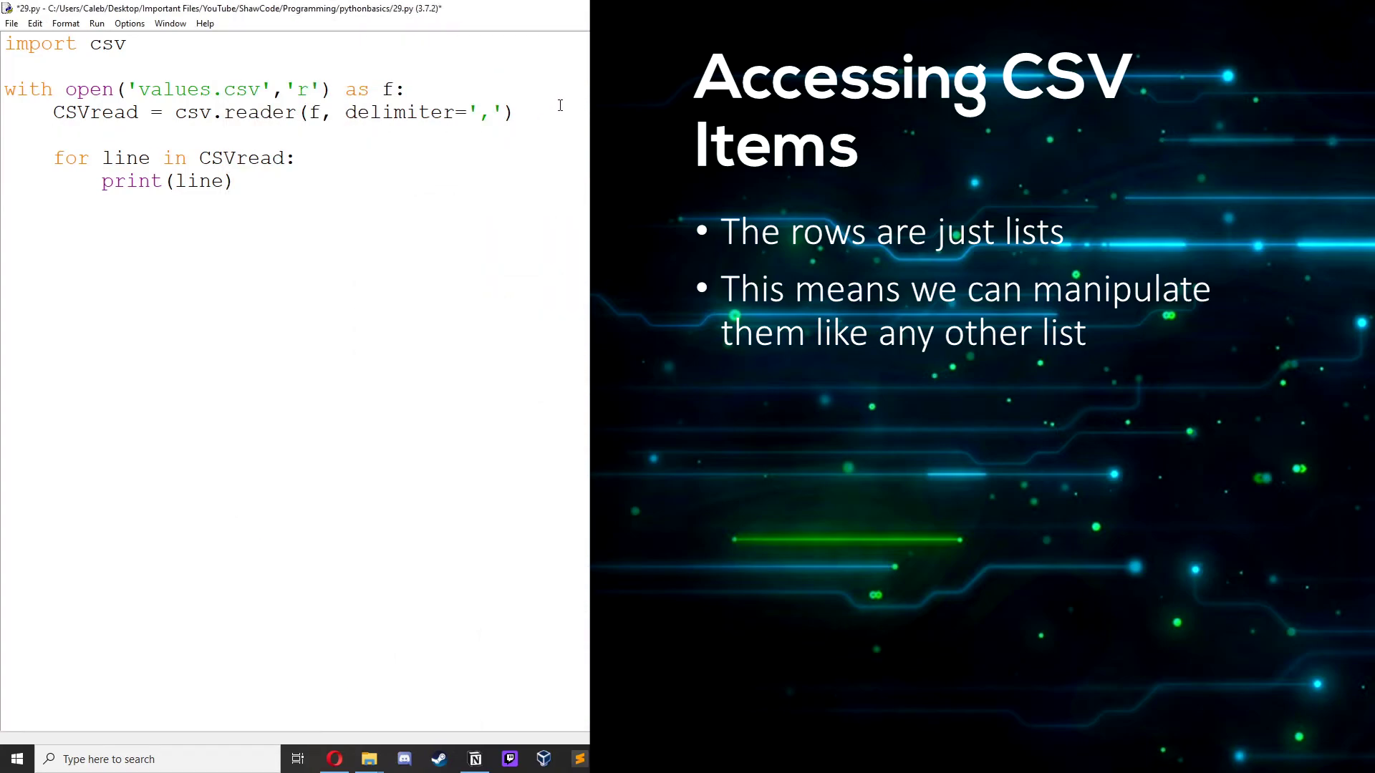
{"action": "type", "text": "myList"}
{"action": "type", "text": " = []"}
{"action": "key", "text": "ctrl+s"}
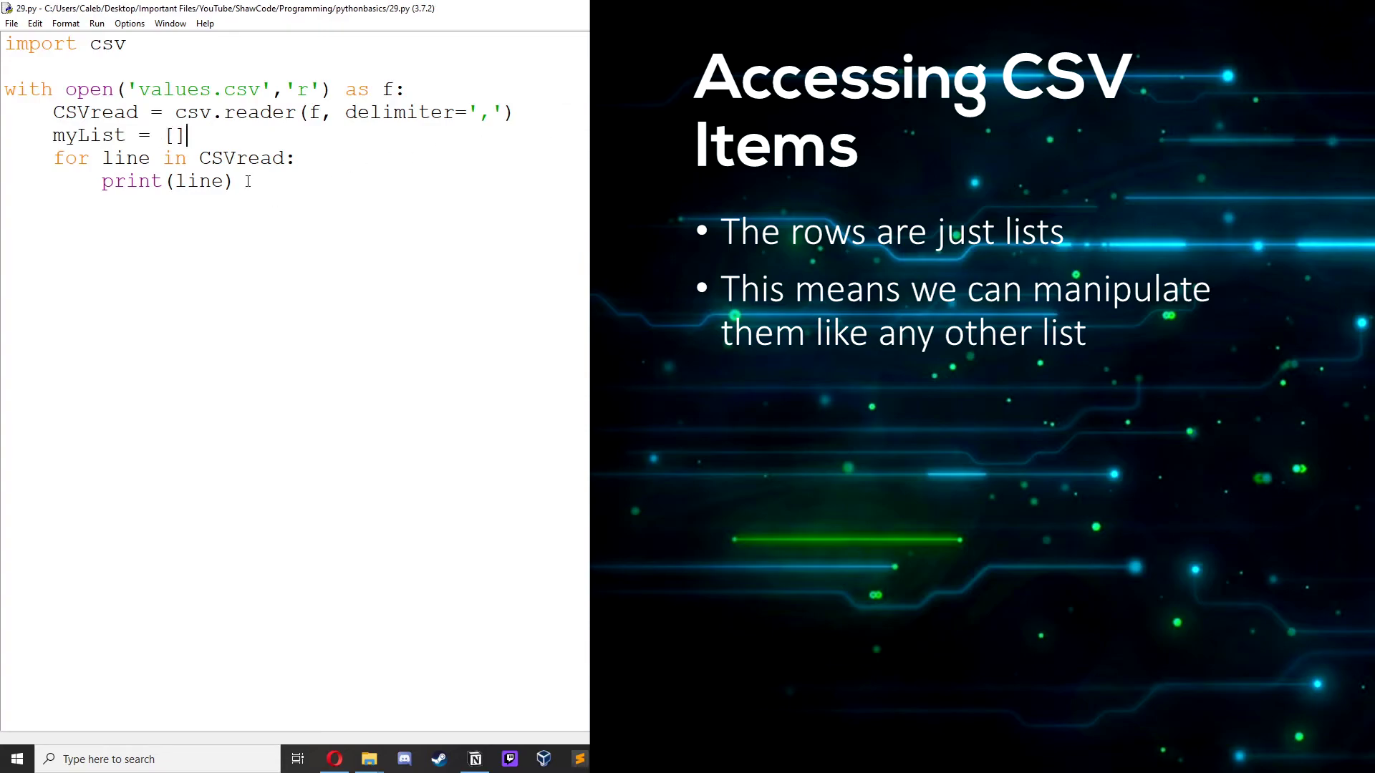
Step: Replace print(line) with myList.append(line[0]), add print(myList) after the loop, and run
{"action": "left_click_drag", "start_coordinate": [236, 181], "coordinate": [101, 181]}
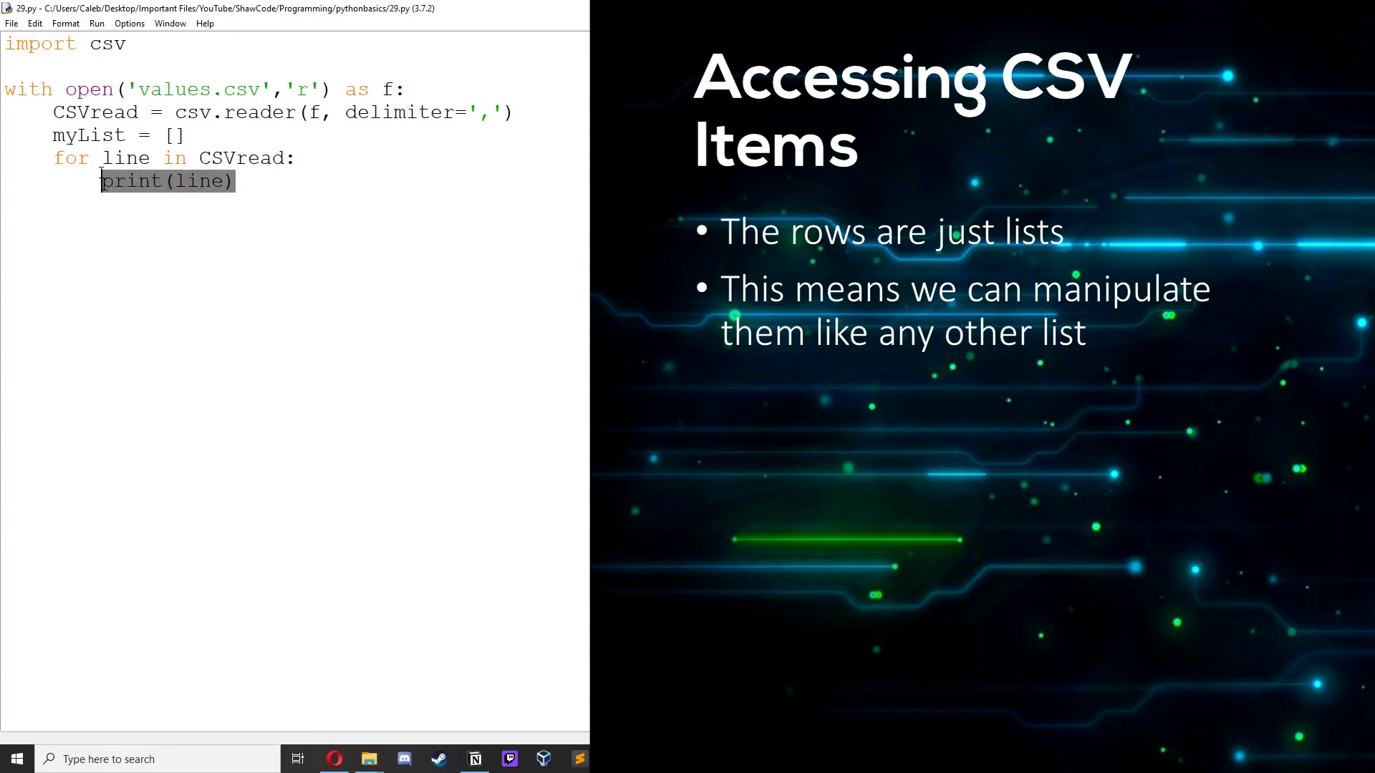
{"action": "type", "text": "line"}
{"action": "key", "text": "BackSpace"}
{"action": "key", "text": "BackSpace"}
{"action": "key", "text": "BackSpace"}
{"action": "key", "text": "BackSpace"}
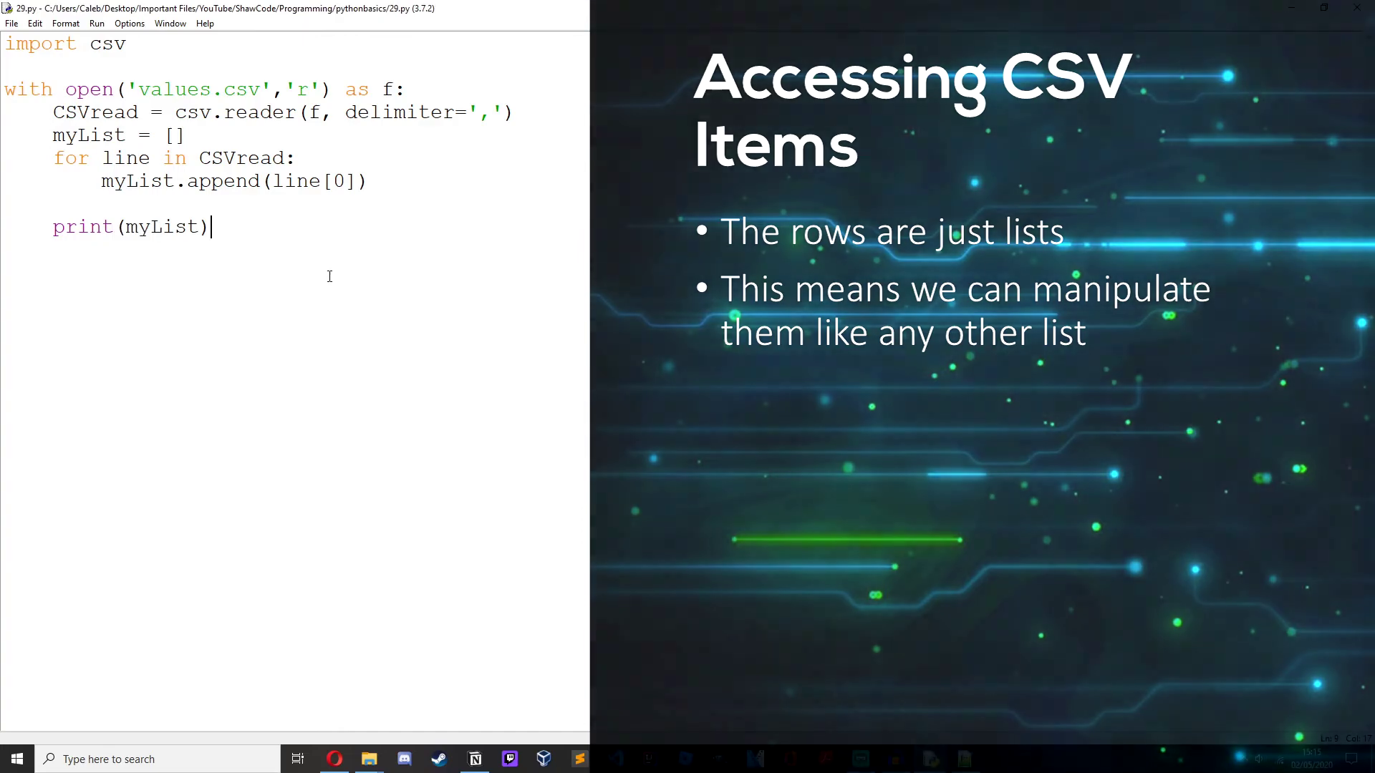
{"action": "key", "text": "F5"}
Step: Highlight the printed first-item list, show values.csv in Notepad++, and mark a row's first item
{"action": "left_click_drag", "start_coordinate": [232, 668], "coordinate": [707, 670]}
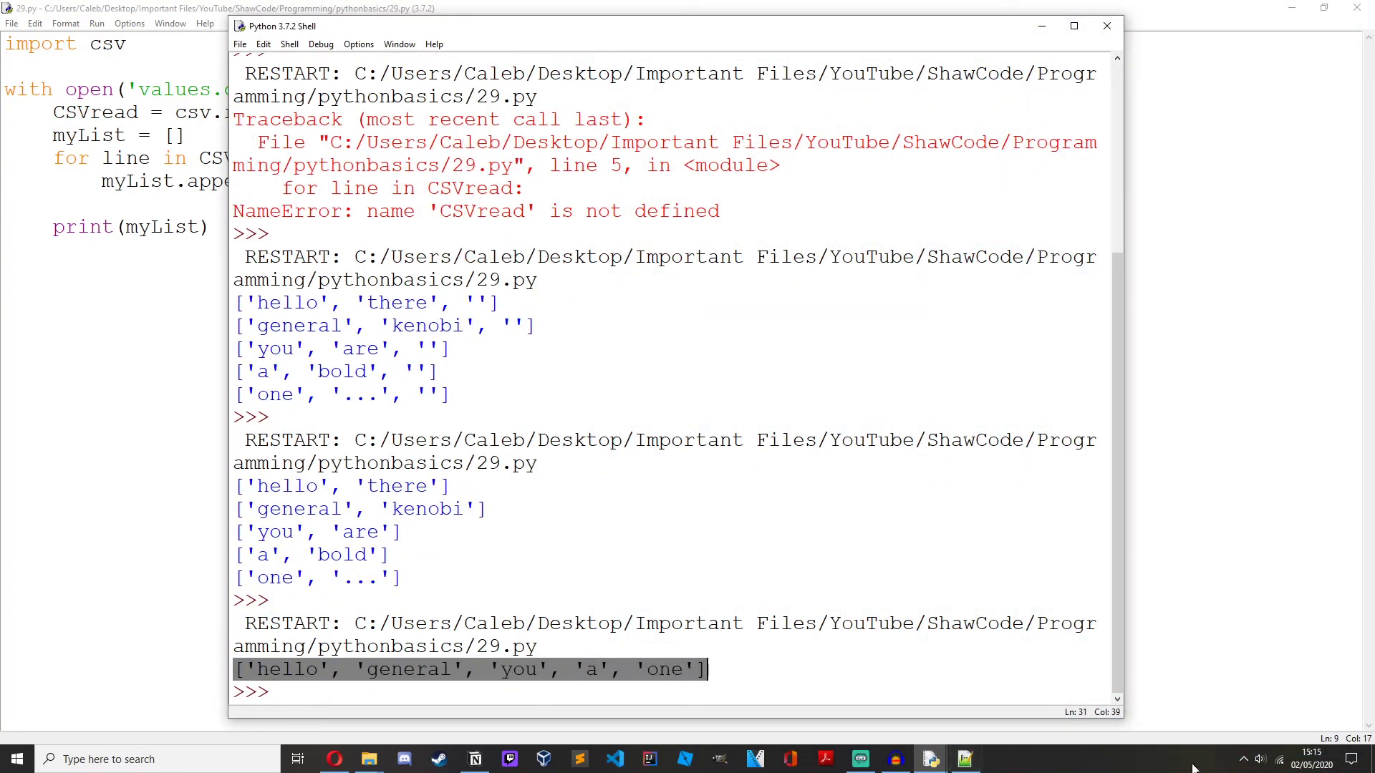
{"action": "left_click", "coordinate": [966, 760]}
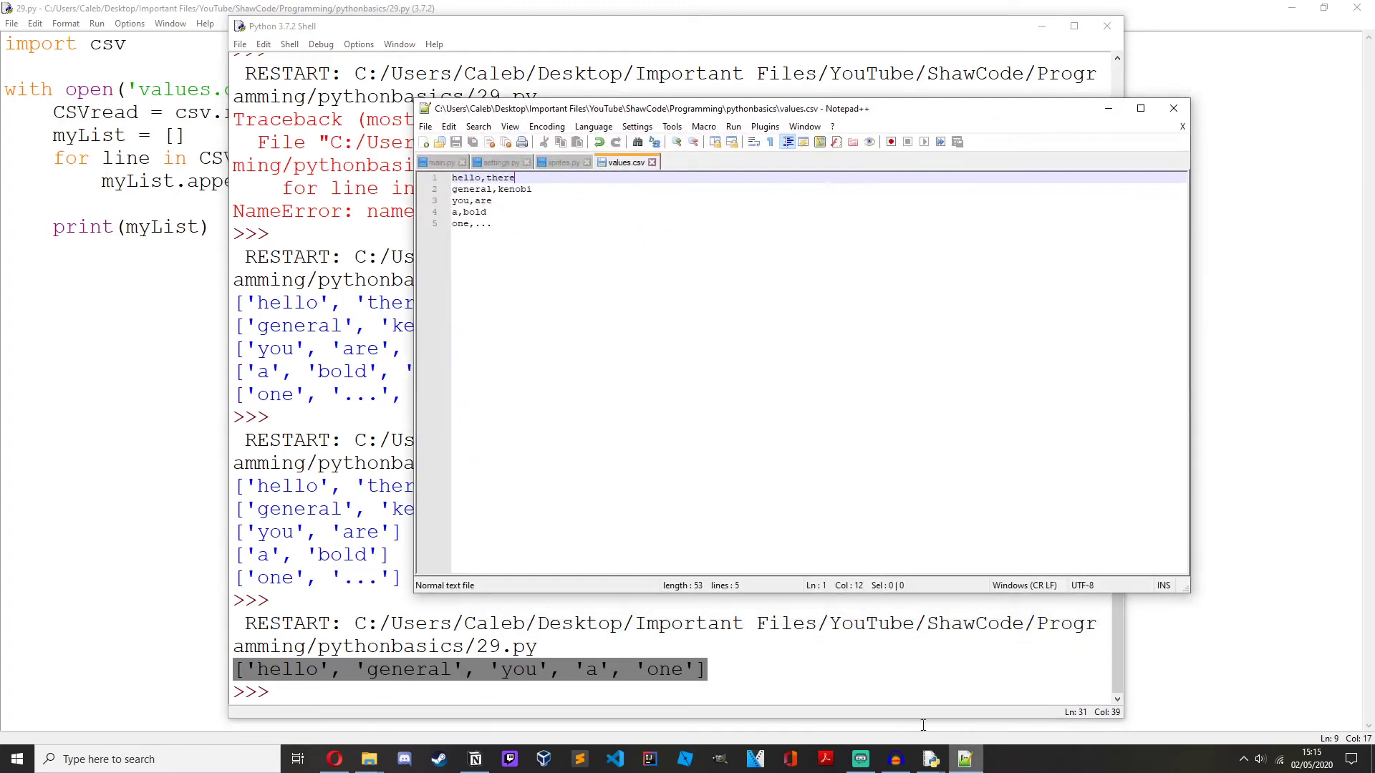
{"action": "left_click", "coordinate": [470, 190]}
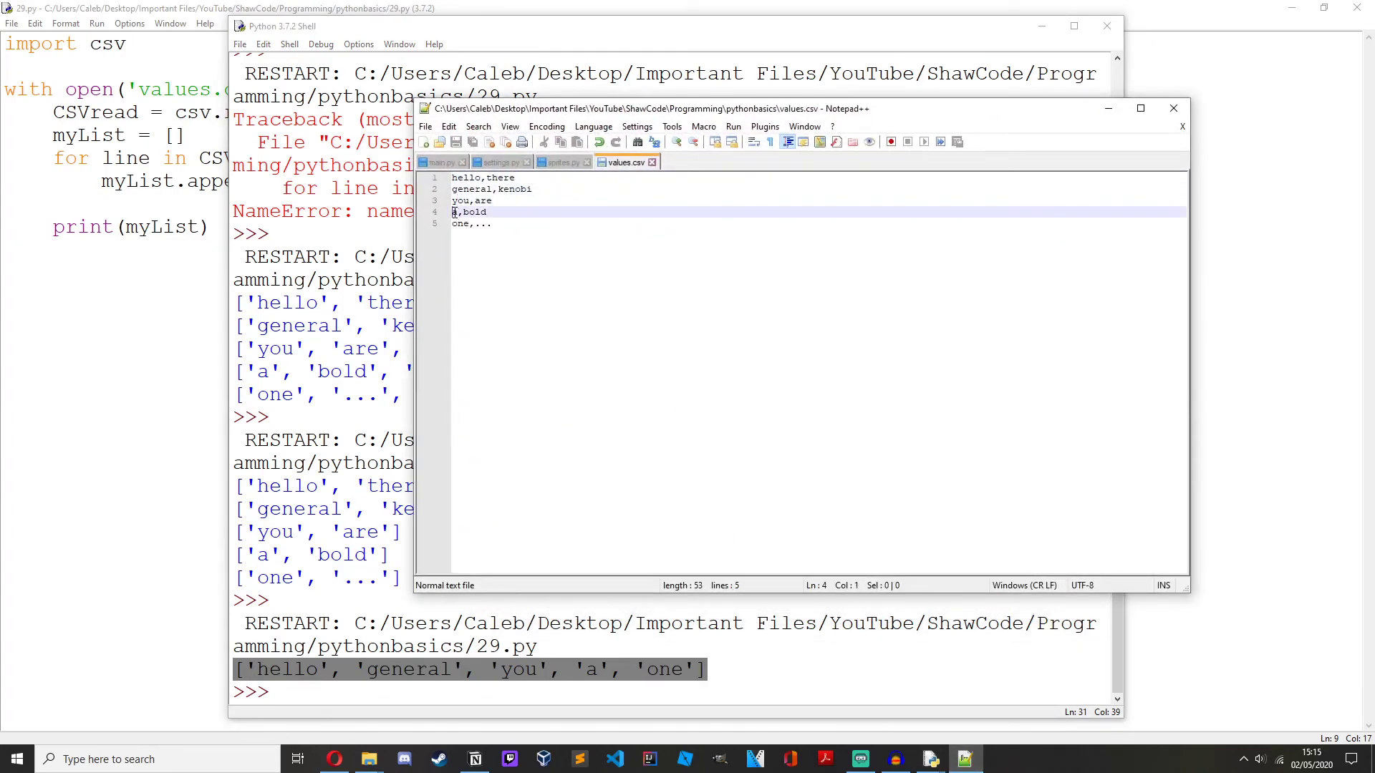